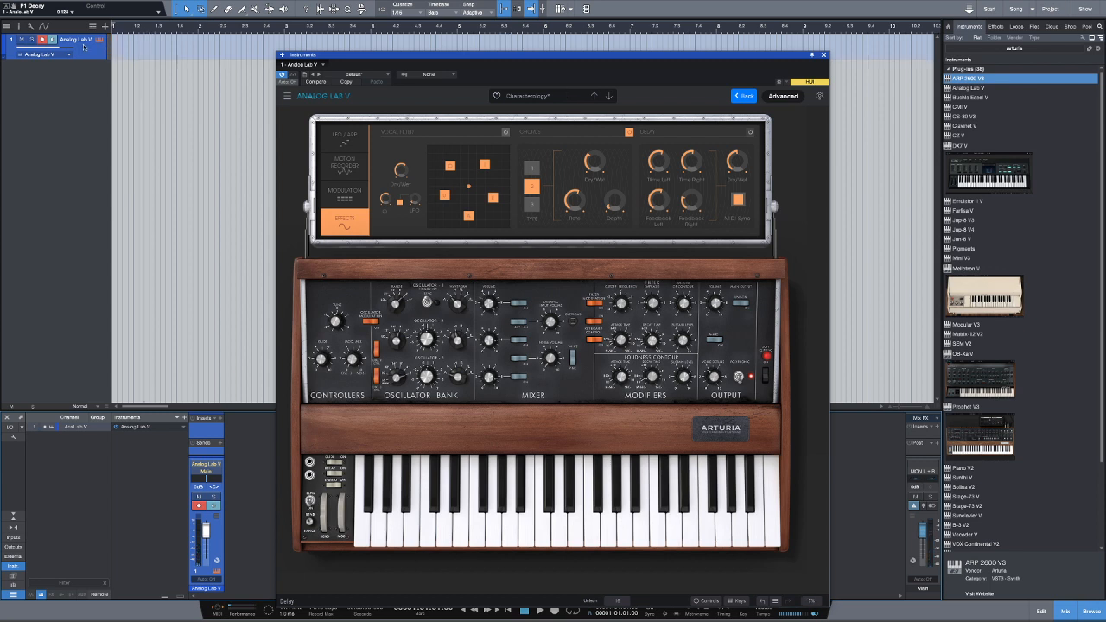
Create a one-bar part at the start of the Analog Lab V track, open it for note editing and close the instrument window
double_click(127, 55)
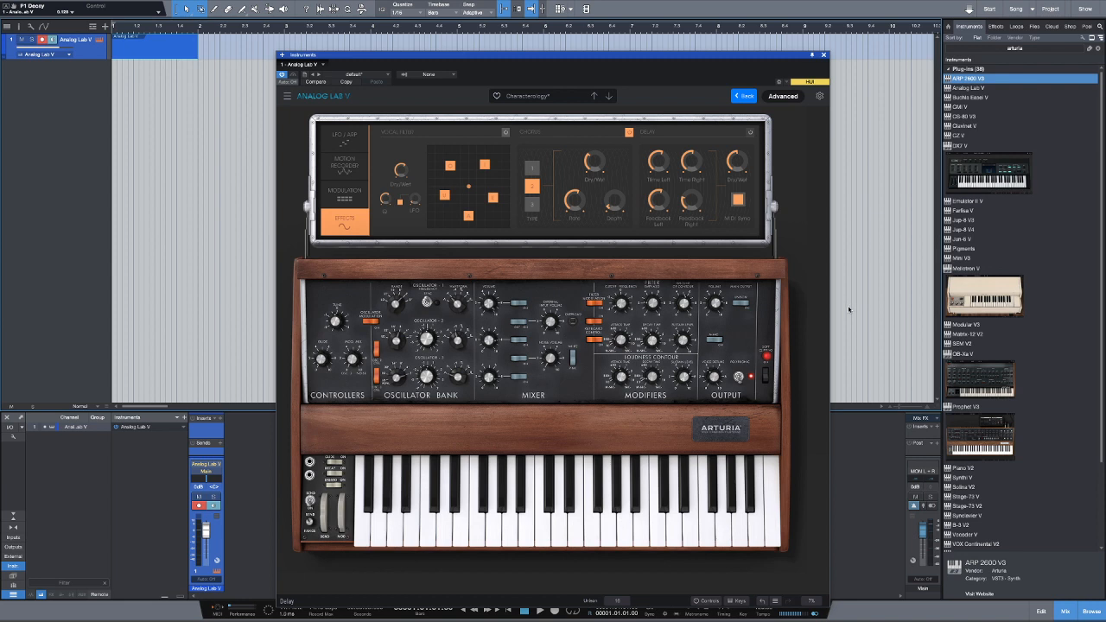
double_click(161, 54)
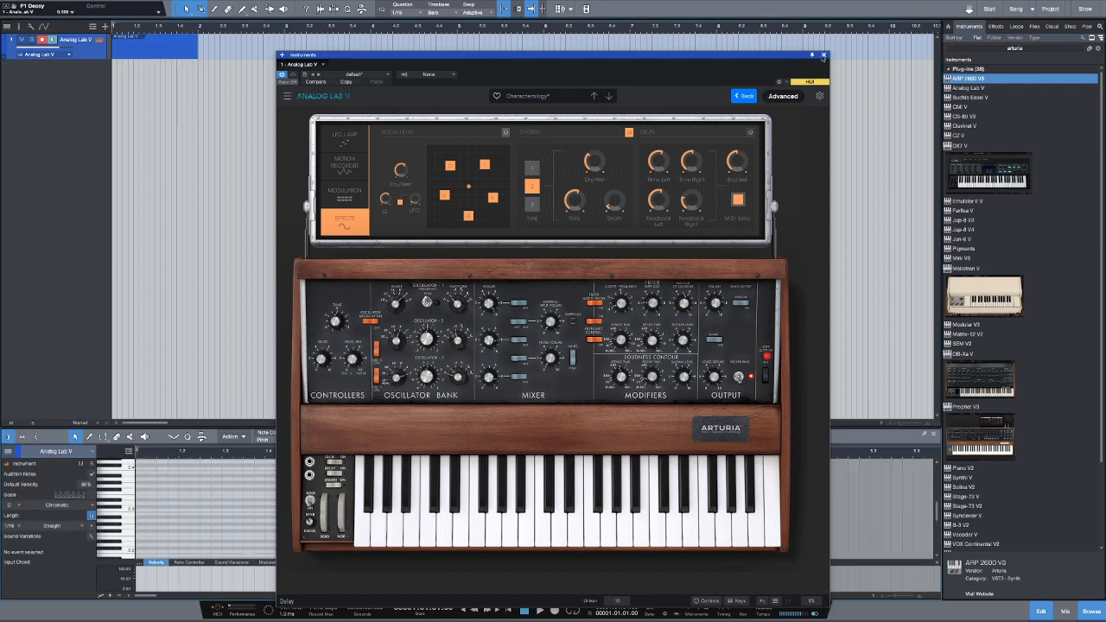
left_click(824, 55)
Set the song tempo to 140
left_click(761, 607)
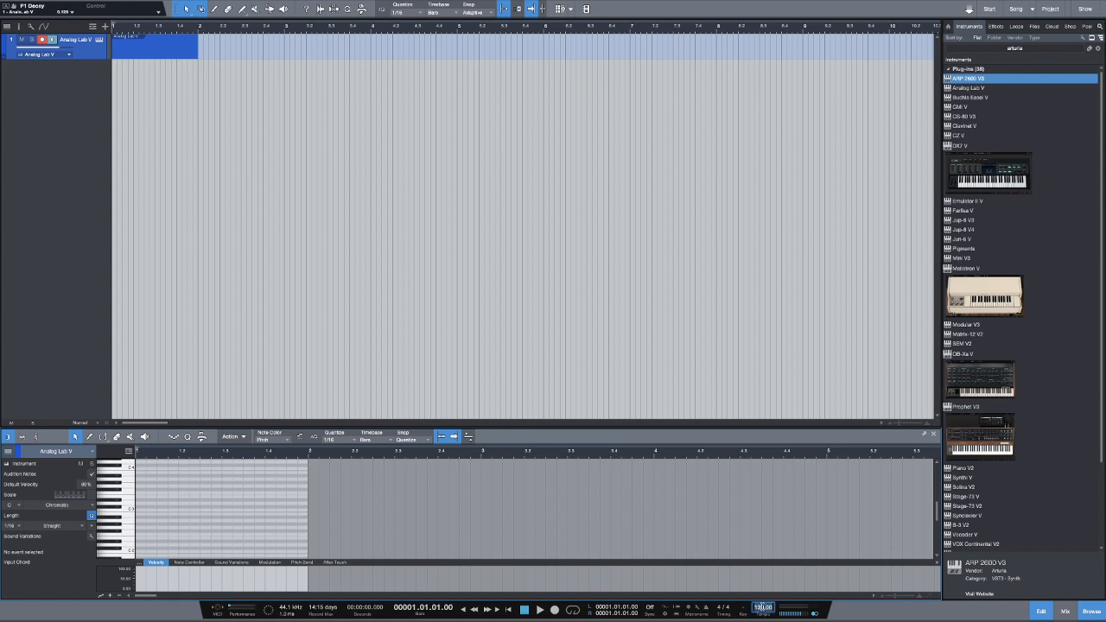
type("140")
key("Return")
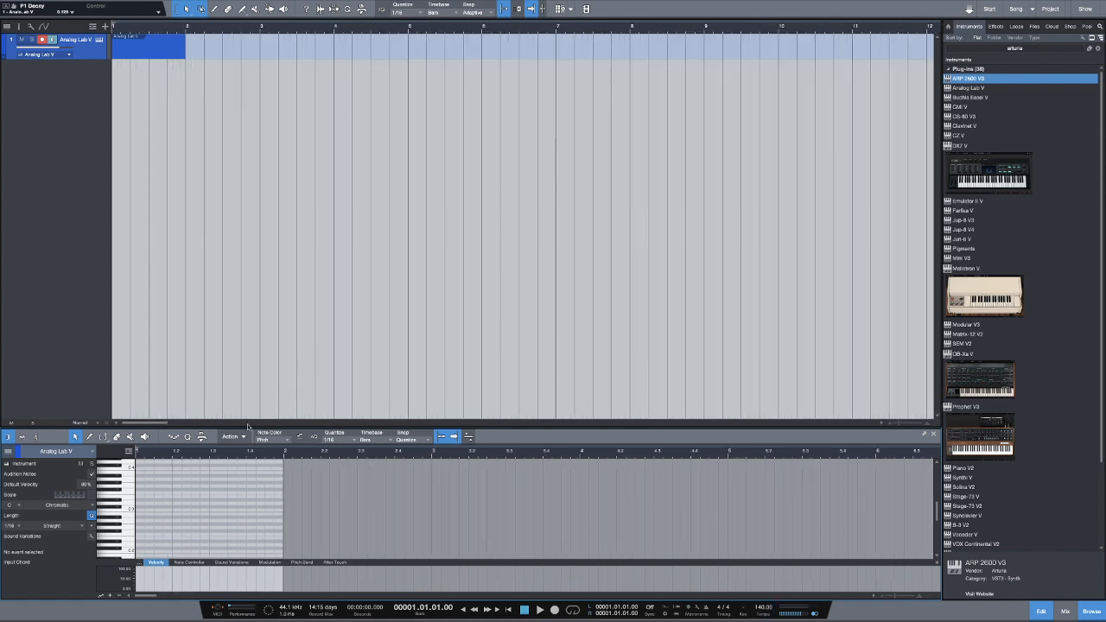
Enlarge the note editor vertically and set its quantize value to 1/8
left_click_drag(242, 430, 317, 206)
left_click(337, 179)
left_click(397, 189)
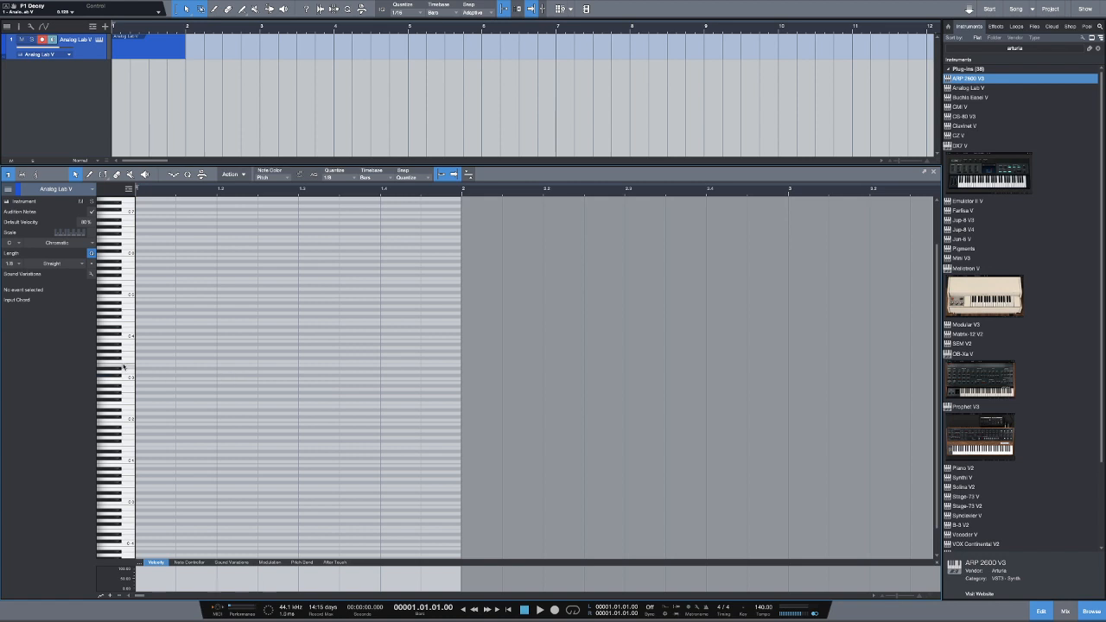
Set the note editor's scale to C Natural Minor
left_click(13, 243)
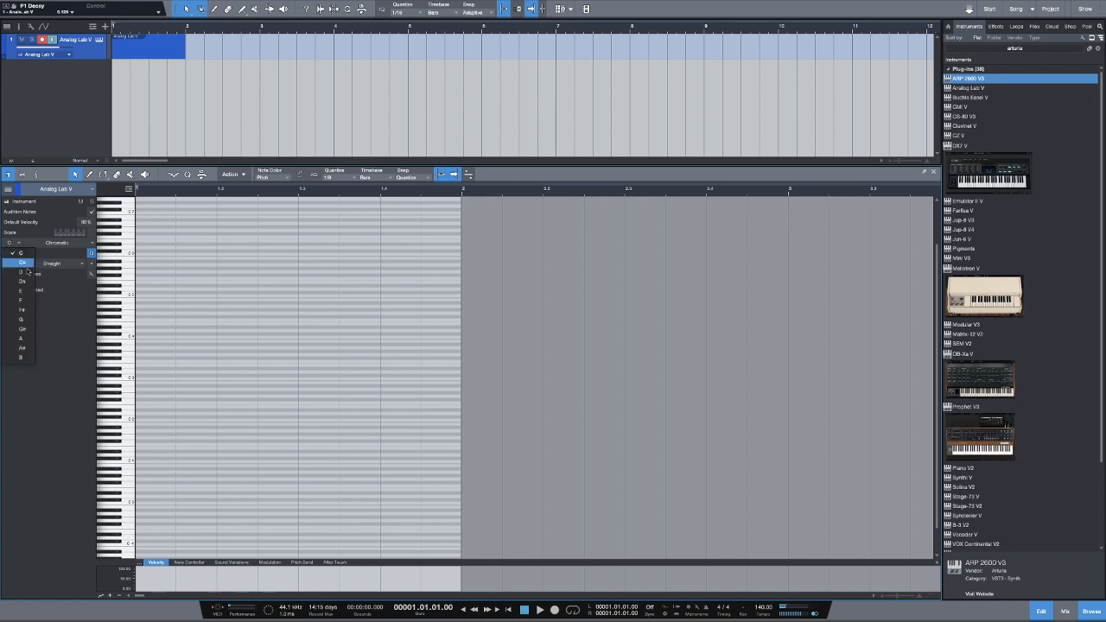
left_click(82, 260)
left_click(92, 244)
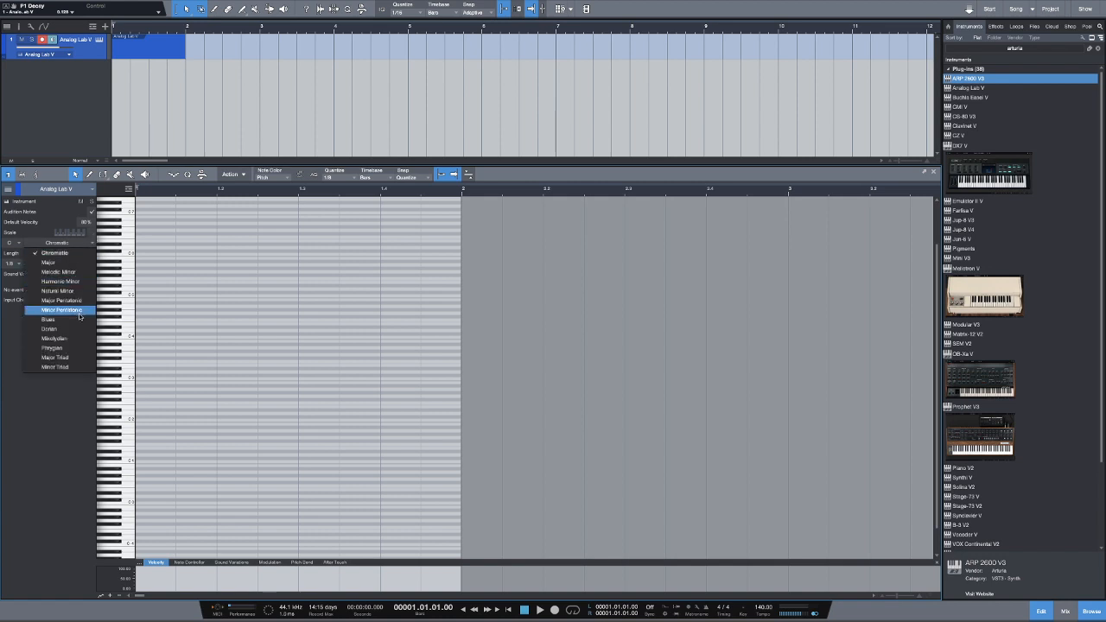
left_click(57, 291)
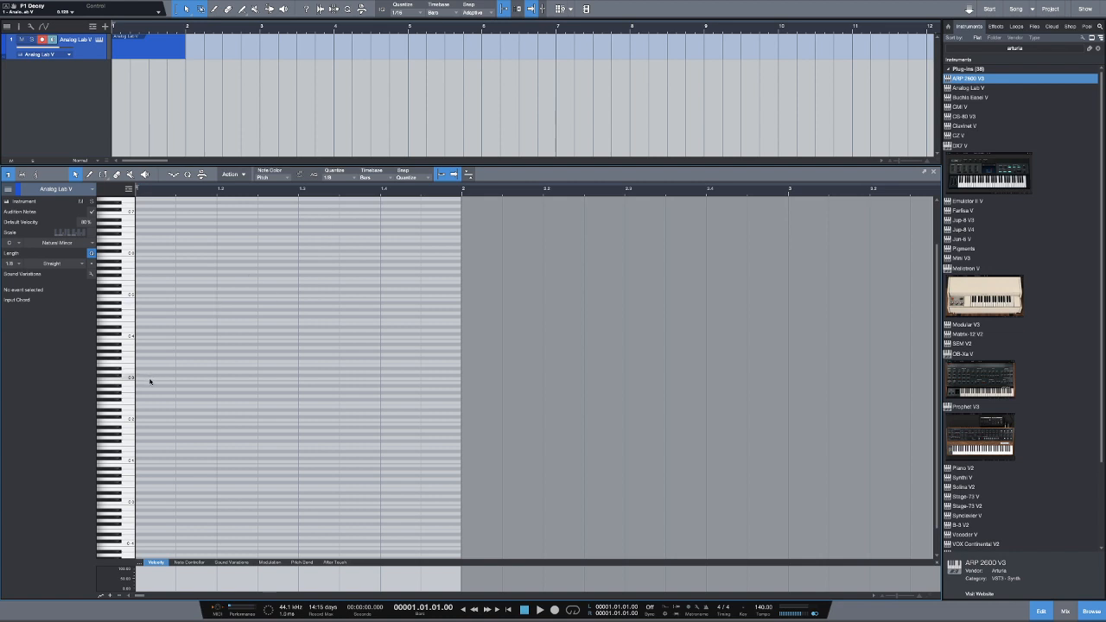
Enter consecutive eighth notes C4, D4 and D#4 from the start of bar 1, enabling the scale constraint, and play them back
left_click(144, 337)
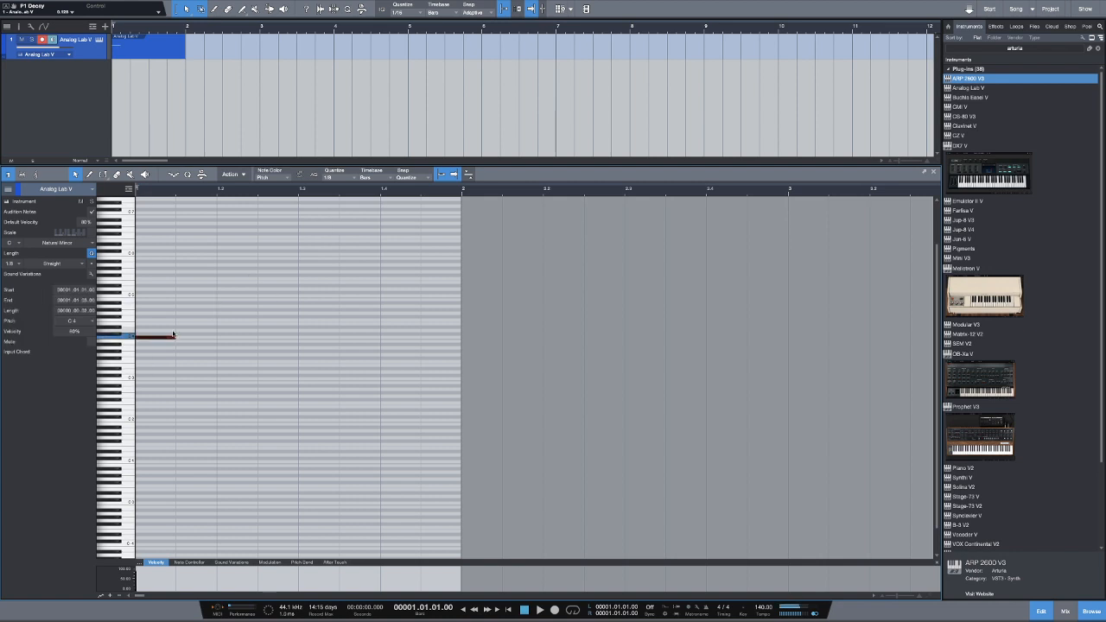
left_click(91, 233)
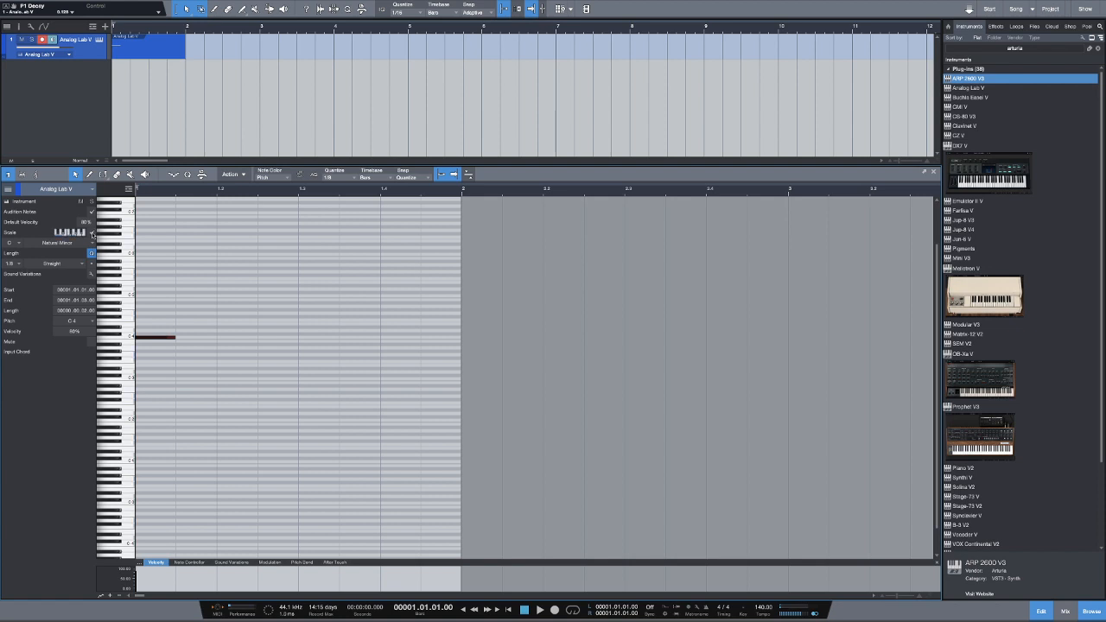
left_click(195, 336)
left_click_drag(195, 336, 201, 329)
left_click(232, 328)
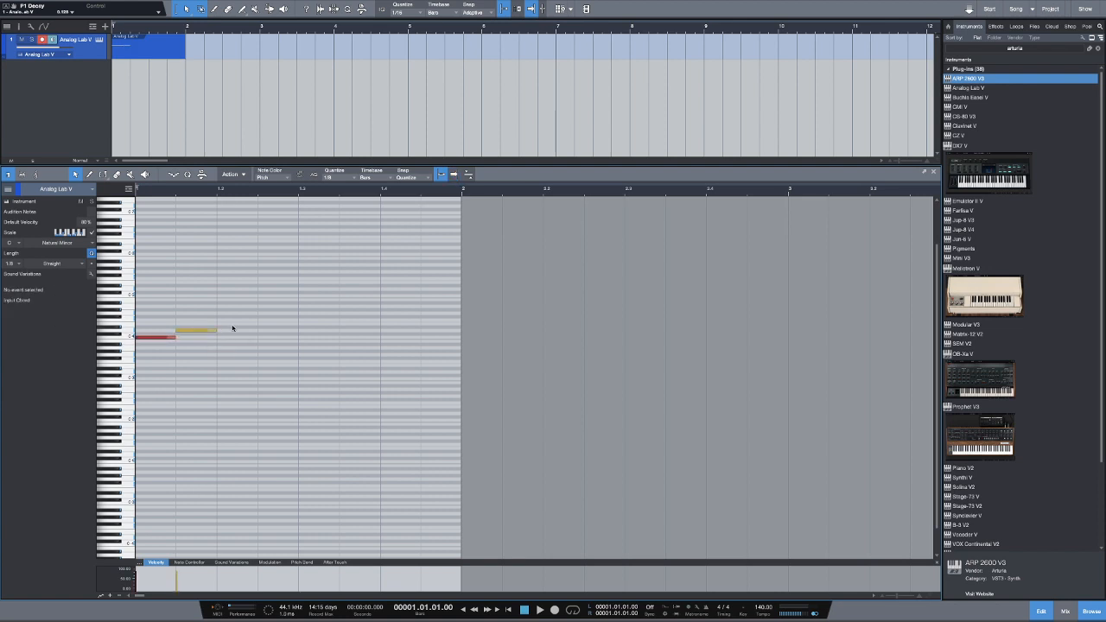
left_click(232, 328)
key("space")
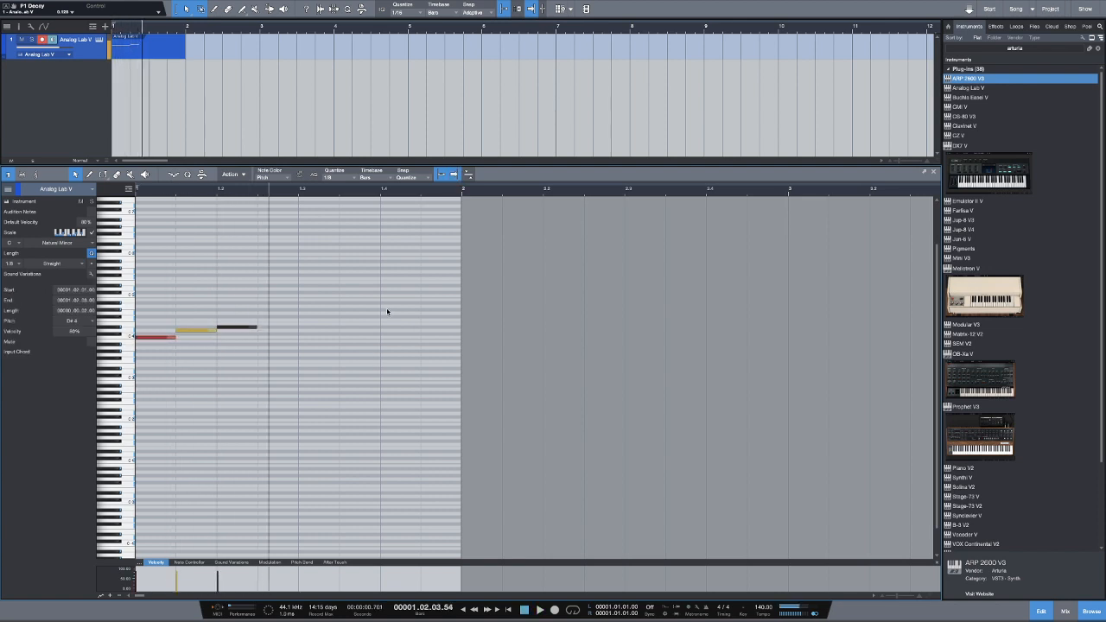
left_click(253, 393)
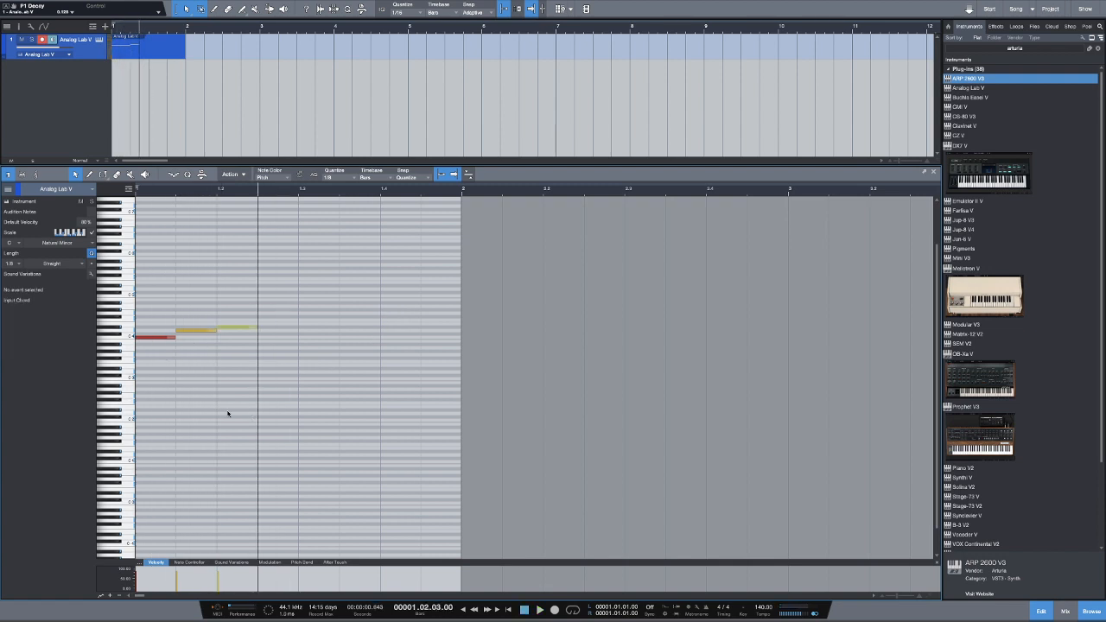
Lengthen the D#4 note on beat 2 to a full beat
scroll(231, 409, "up", 5)
scroll(232, 408, "up", 1)
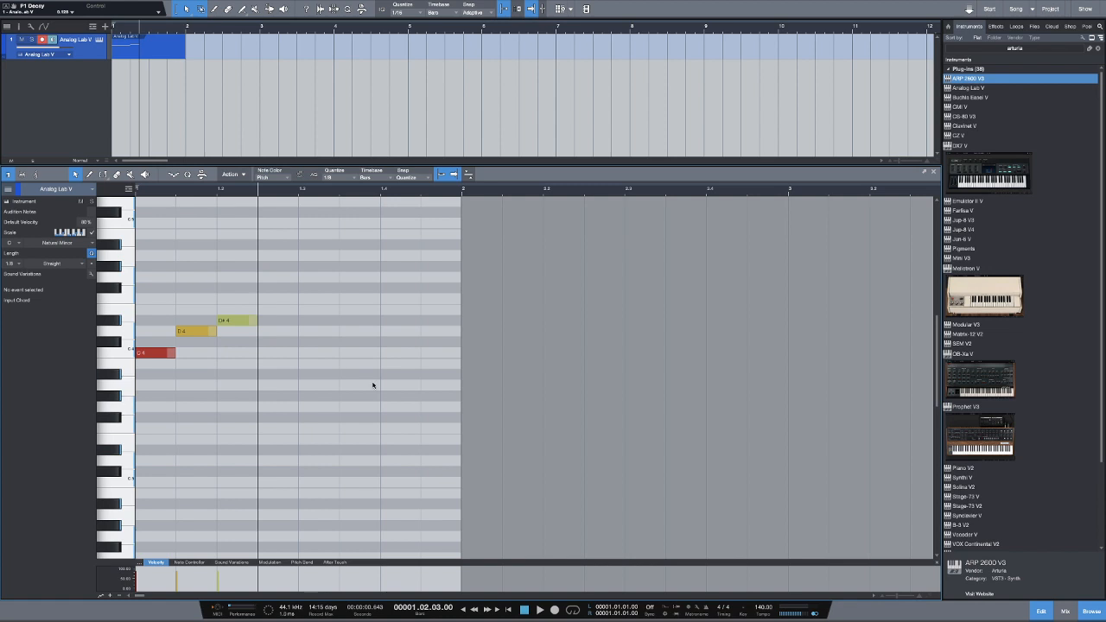
scroll(373, 385, "up", 5)
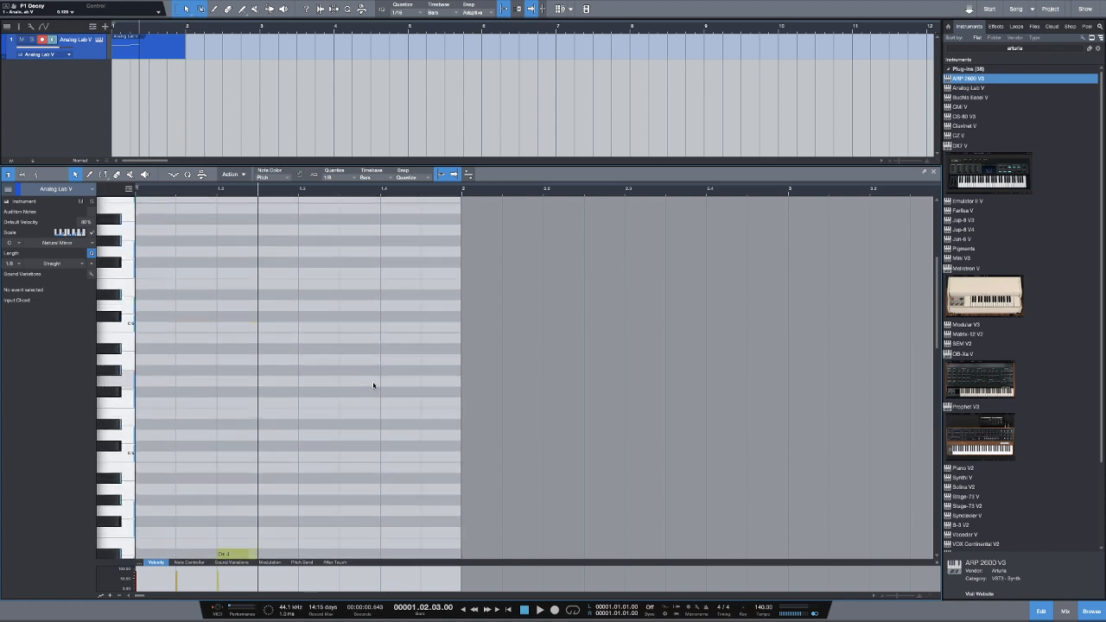
scroll(374, 385, "down", 1)
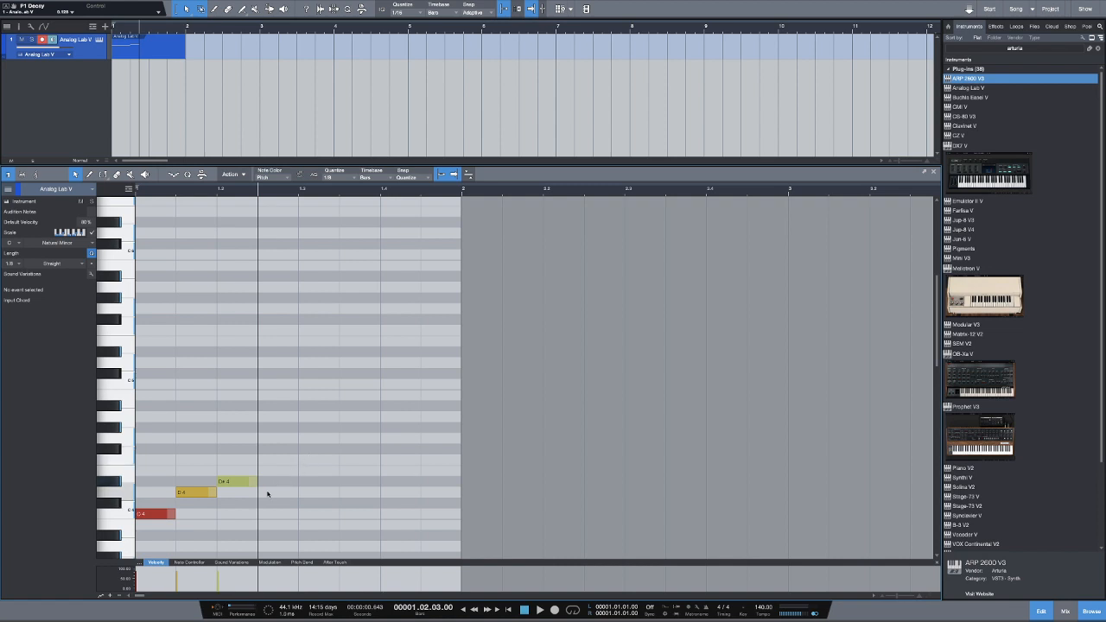
left_click_drag(137, 434, 266, 529)
left_click(272, 478)
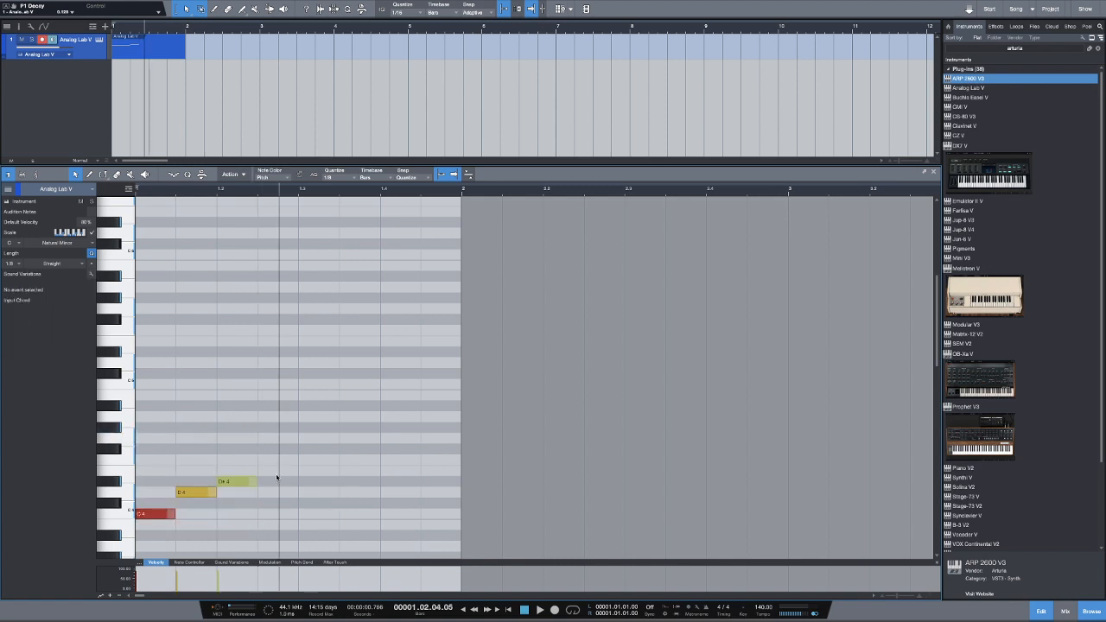
left_click_drag(256, 481, 298, 481)
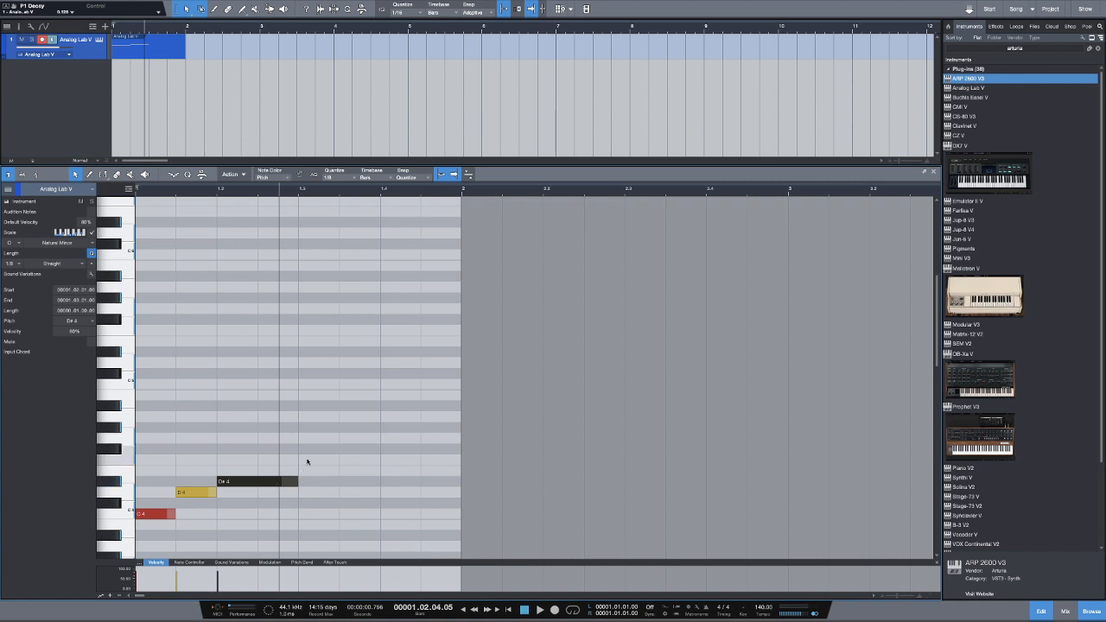
Add an eighth-note G4 on beat 3 of bar 1 and shorten the D#4 note to an eighth note
double_click(308, 439)
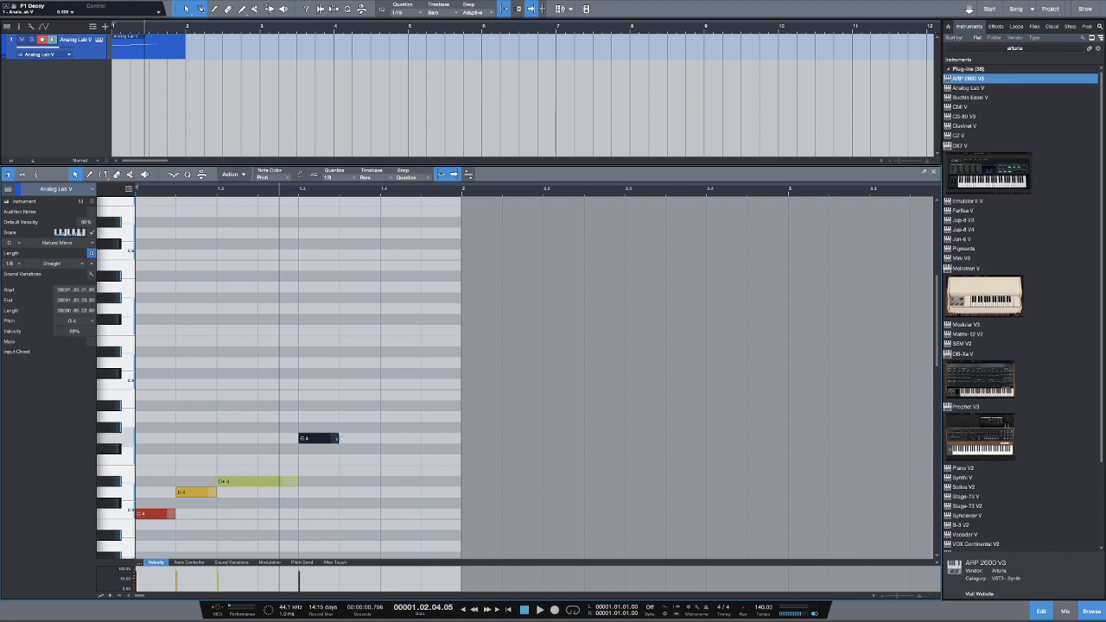
mouse_move(337, 438)
left_mouse_down()
mouse_move(373, 440)
mouse_move(322, 439)
mouse_move(337, 439)
left_mouse_up()
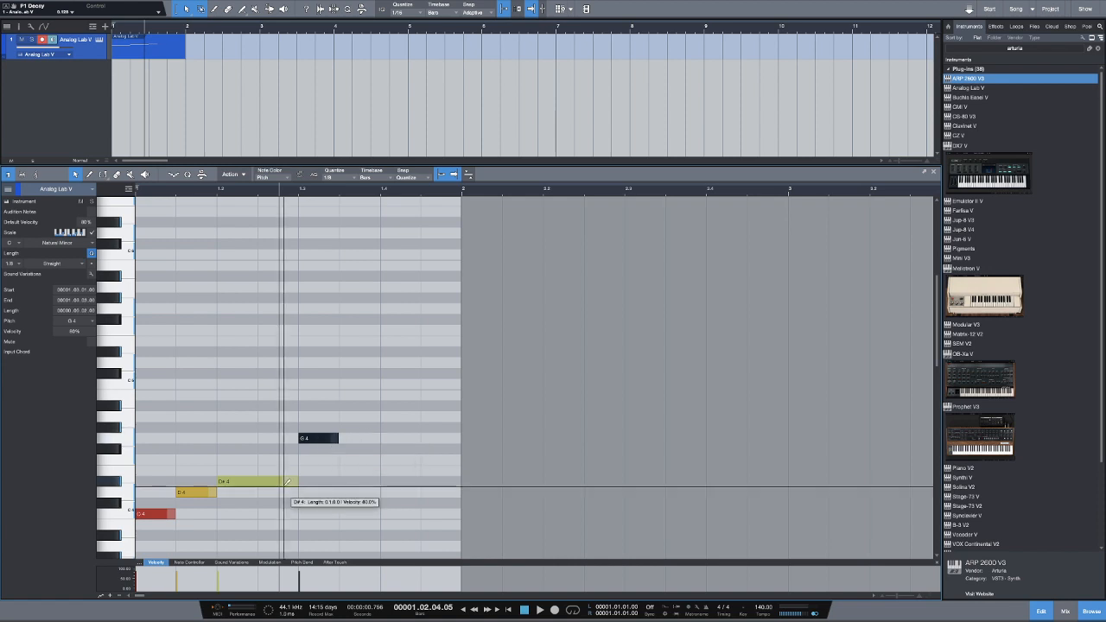
left_click_drag(287, 482, 257, 482)
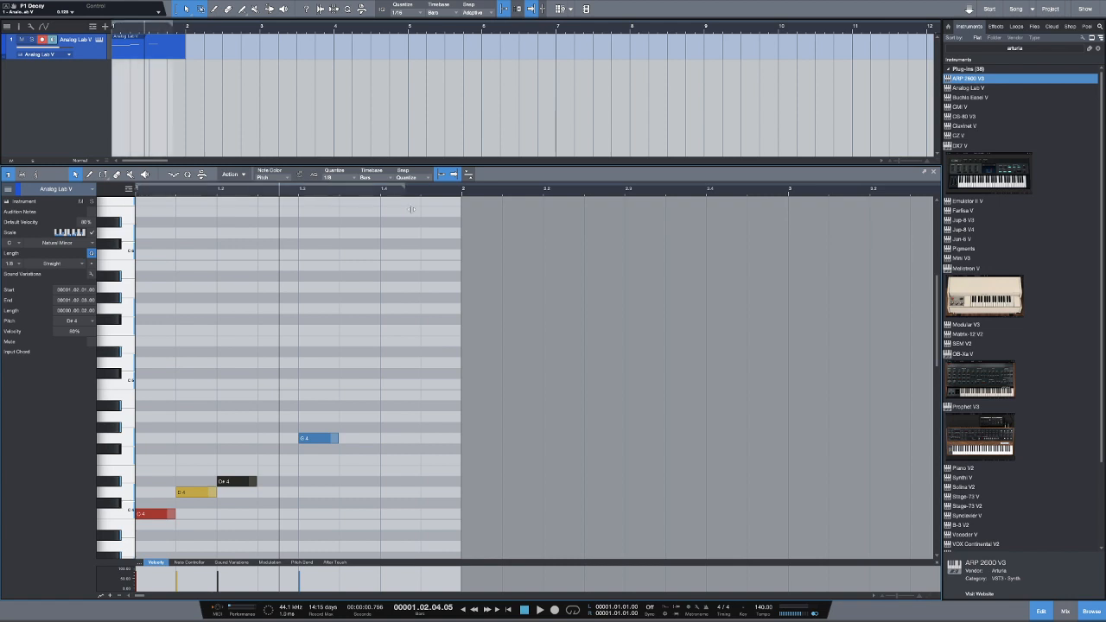
key("space")
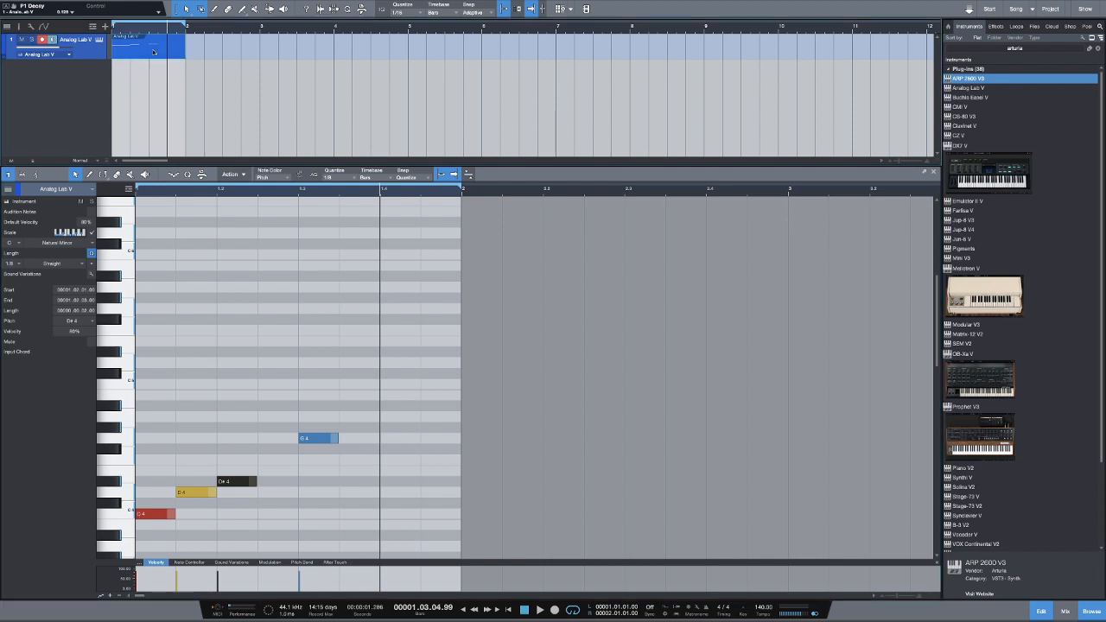
Duplicate the one-bar part three times and merge all four parts into a single four-bar part
key("d")
key("d")
key("d")
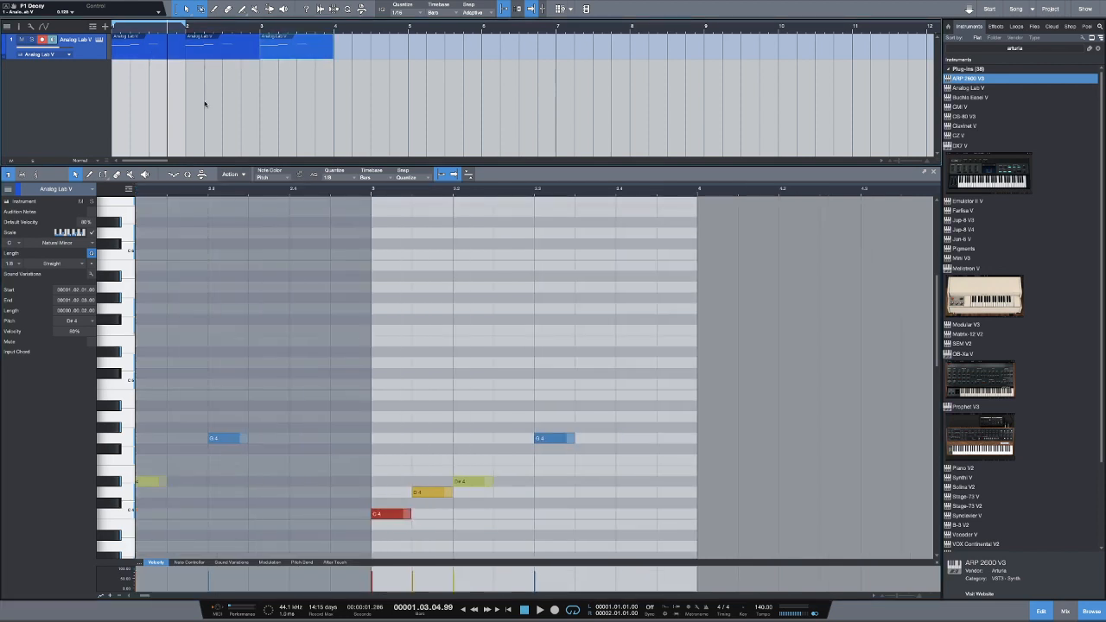
left_click_drag(434, 56, 113, 40)
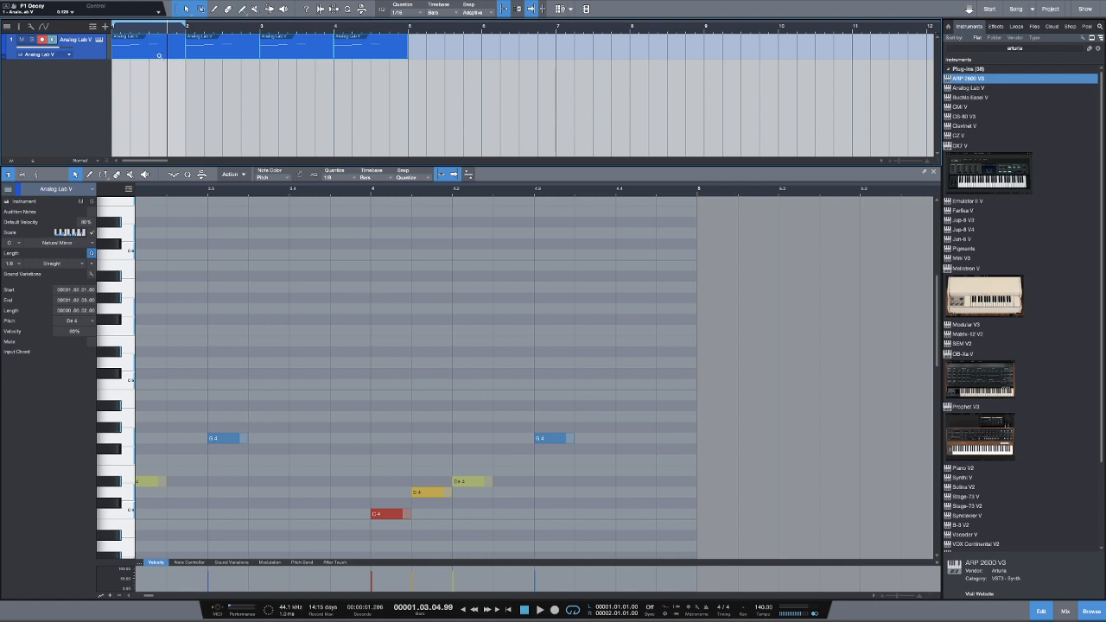
key("g")
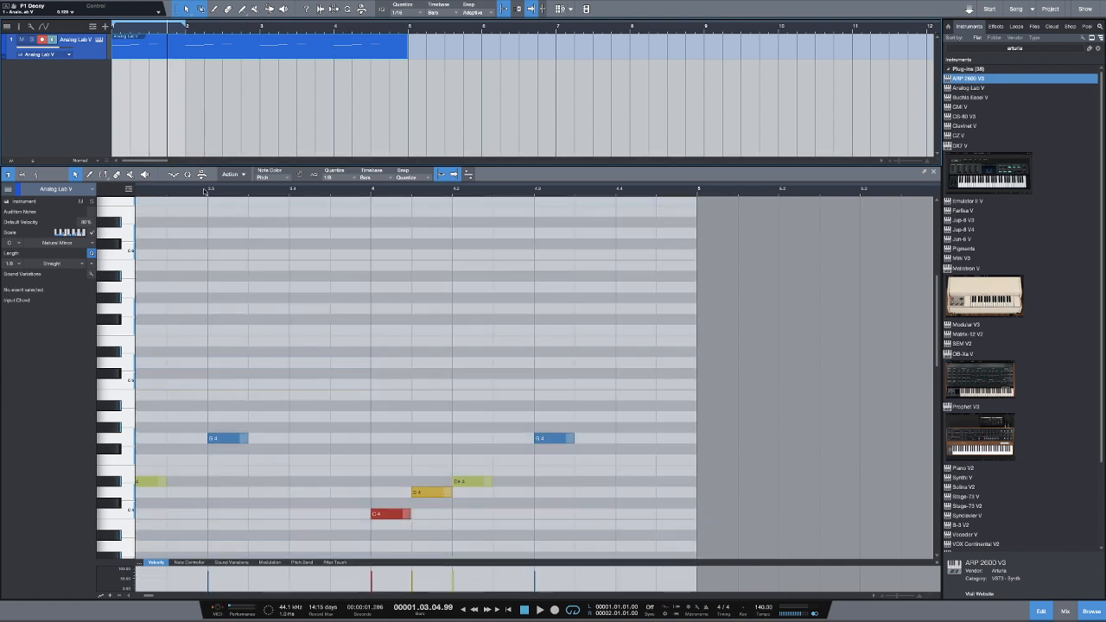
Extend the playback loop to cover bars 1 and 2
left_click_drag(201, 194, 266, 179)
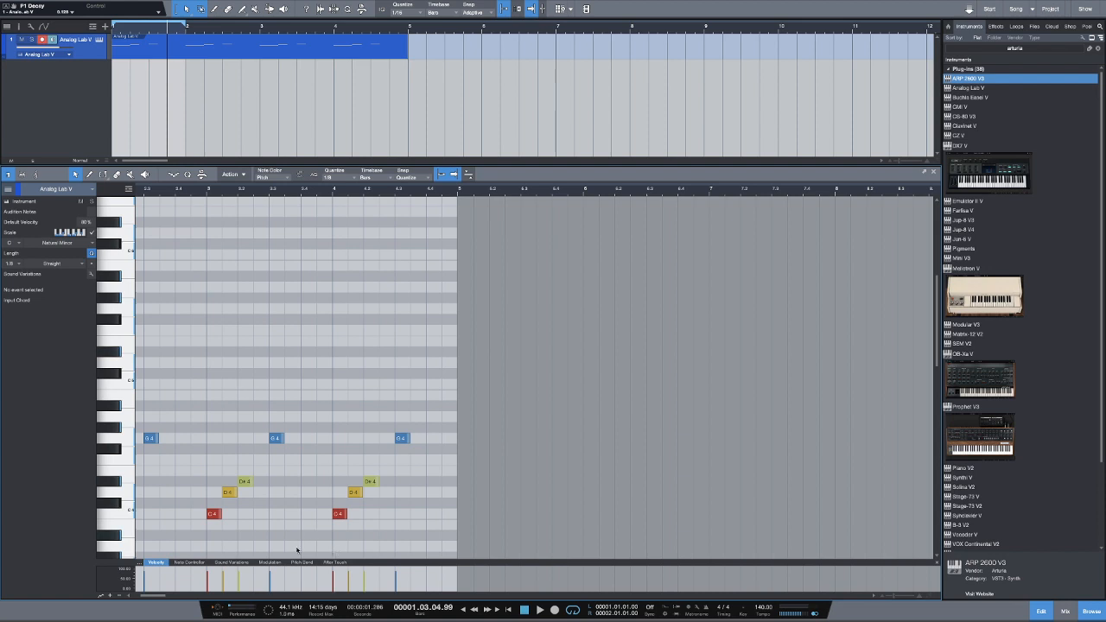
left_click_drag(154, 596, 148, 598)
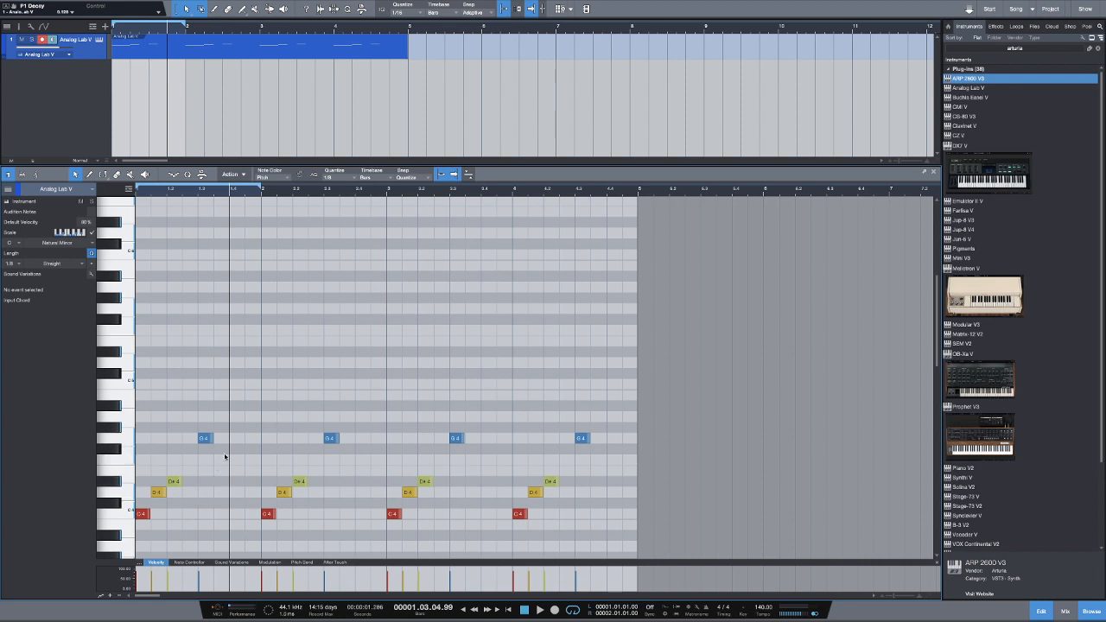
left_click(286, 402)
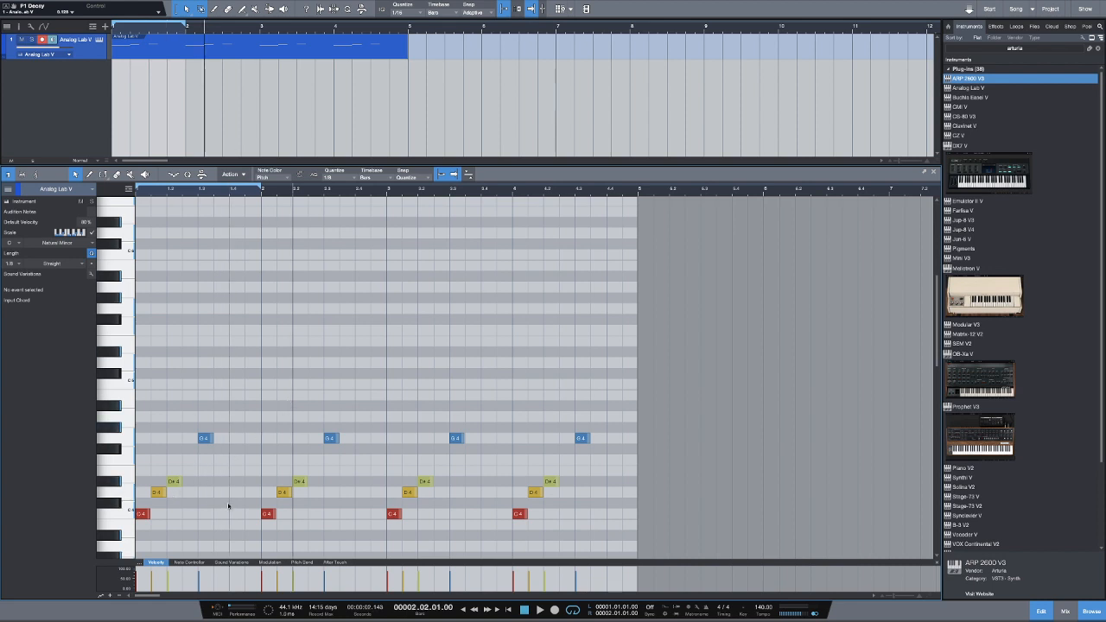
left_click_drag(256, 529, 136, 391)
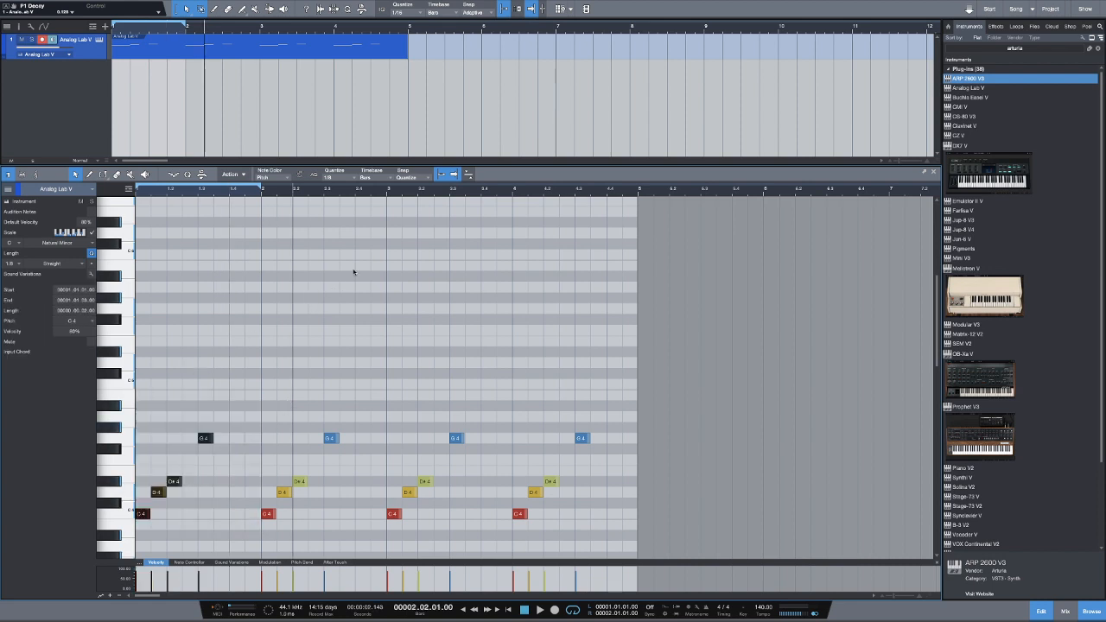
left_click_drag(260, 187, 387, 190)
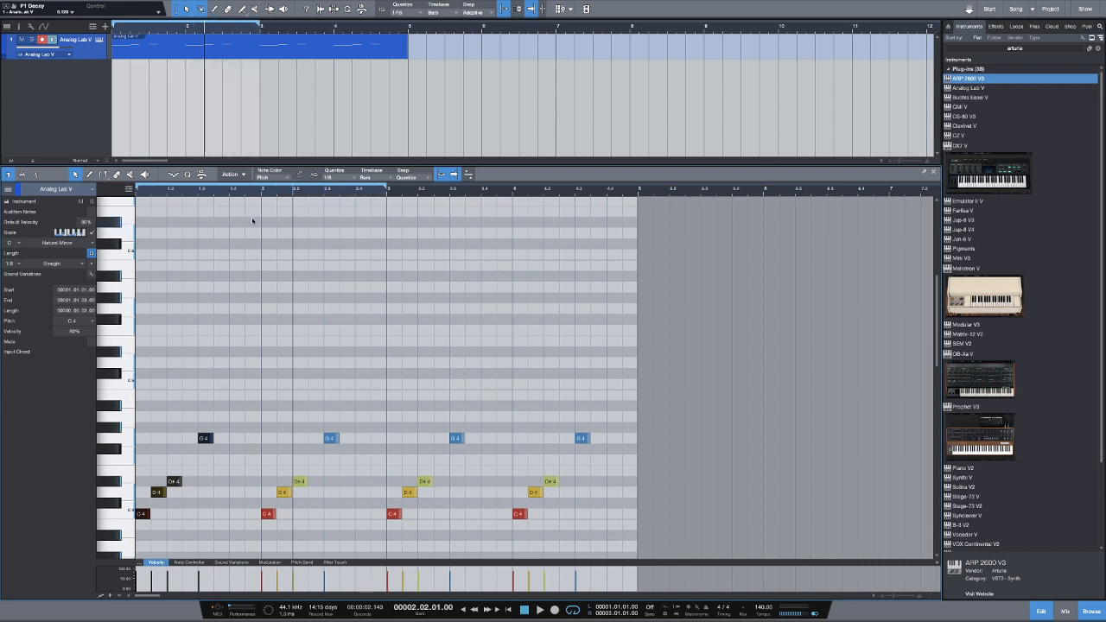
Add an eighth-note D#4 on beat 4 of bar 2 and play the loop
left_click_drag(261, 217, 381, 517)
left_click(358, 472)
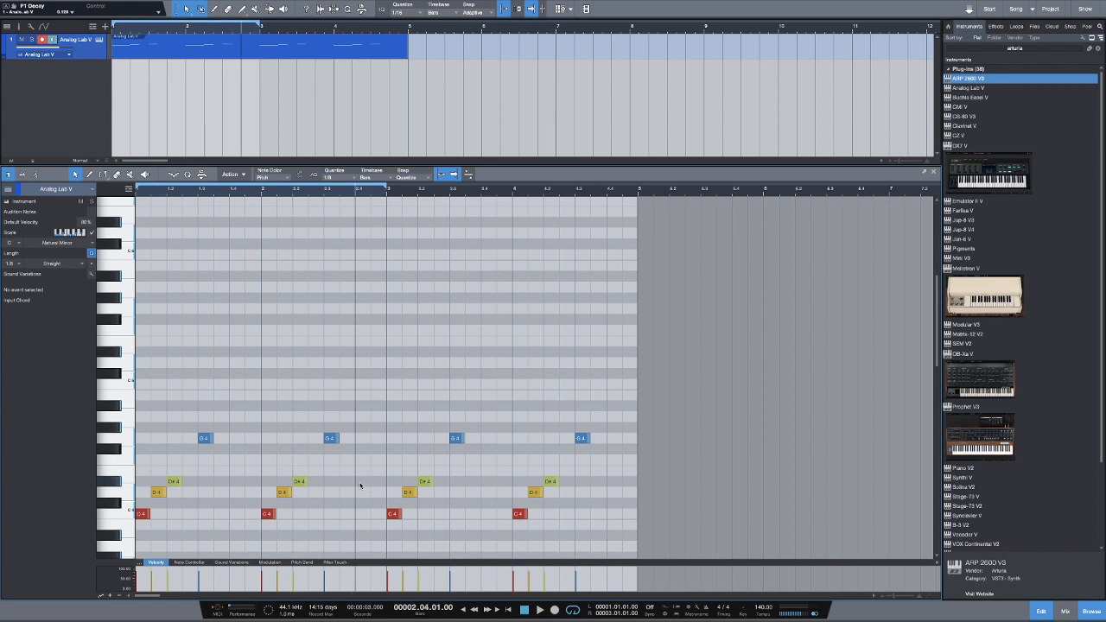
double_click(360, 484)
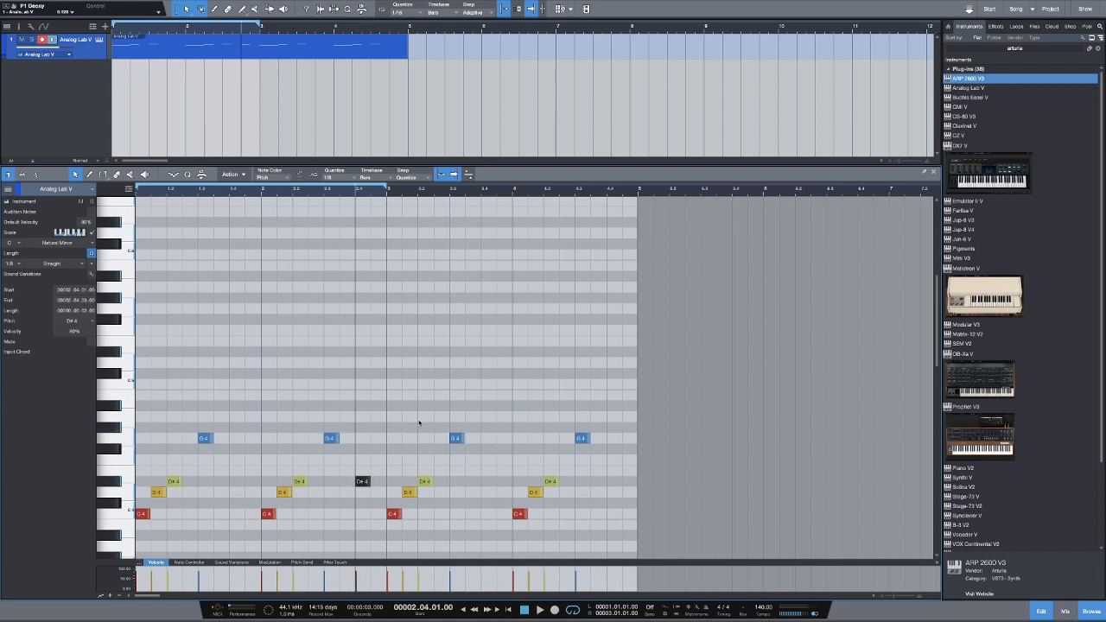
key("space")
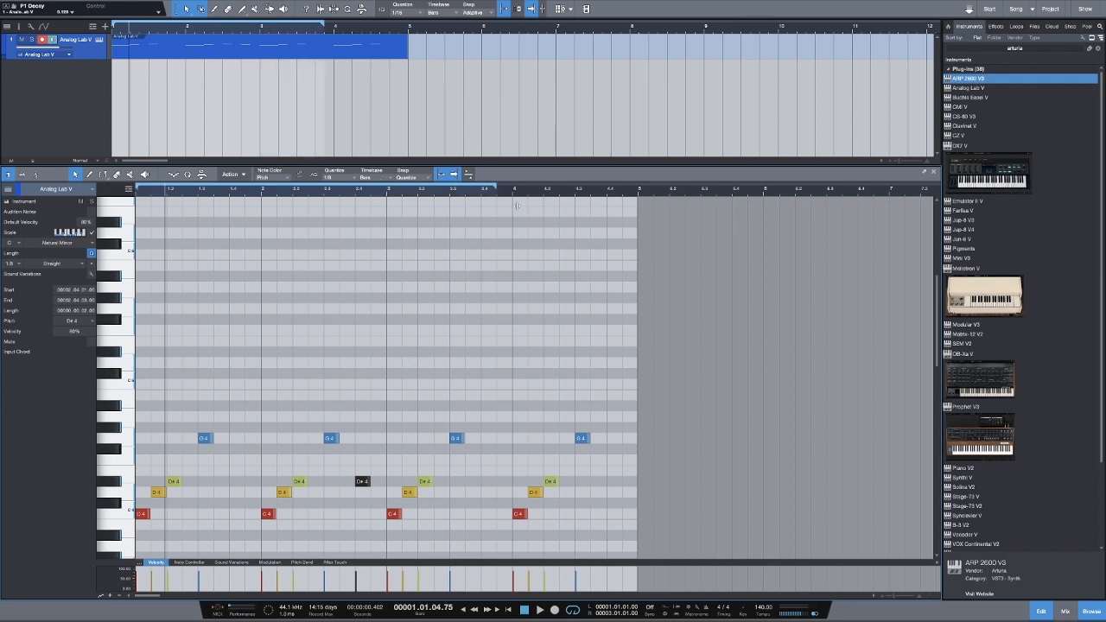
Add an eighth-note D#4 on beat 4 of bar 4, followed directly by an eighth-note D4
left_click(613, 481)
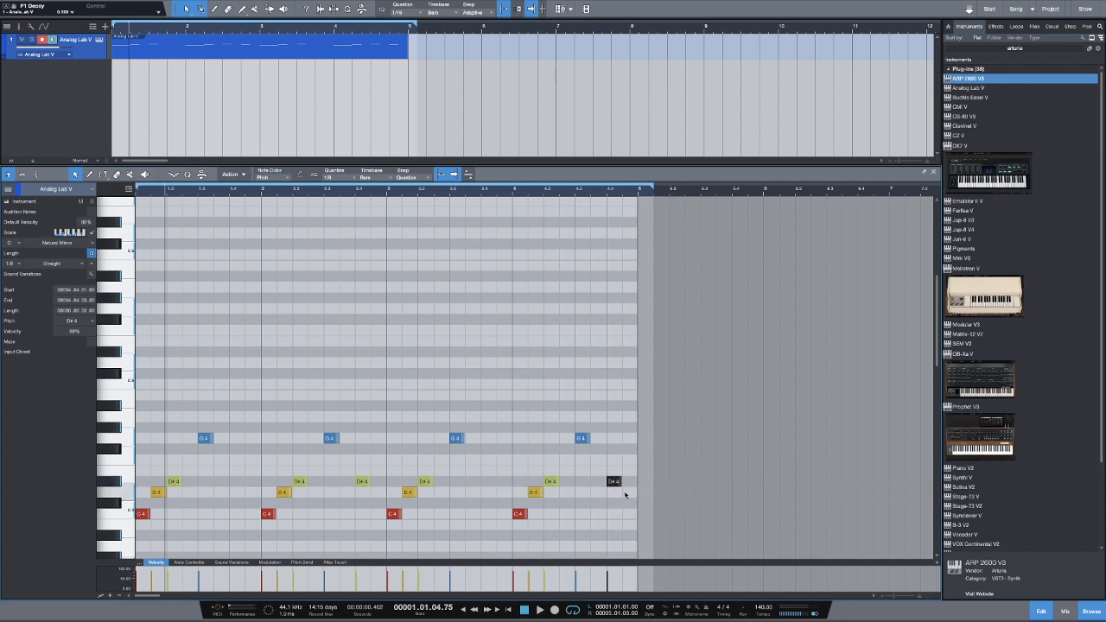
double_click(625, 494)
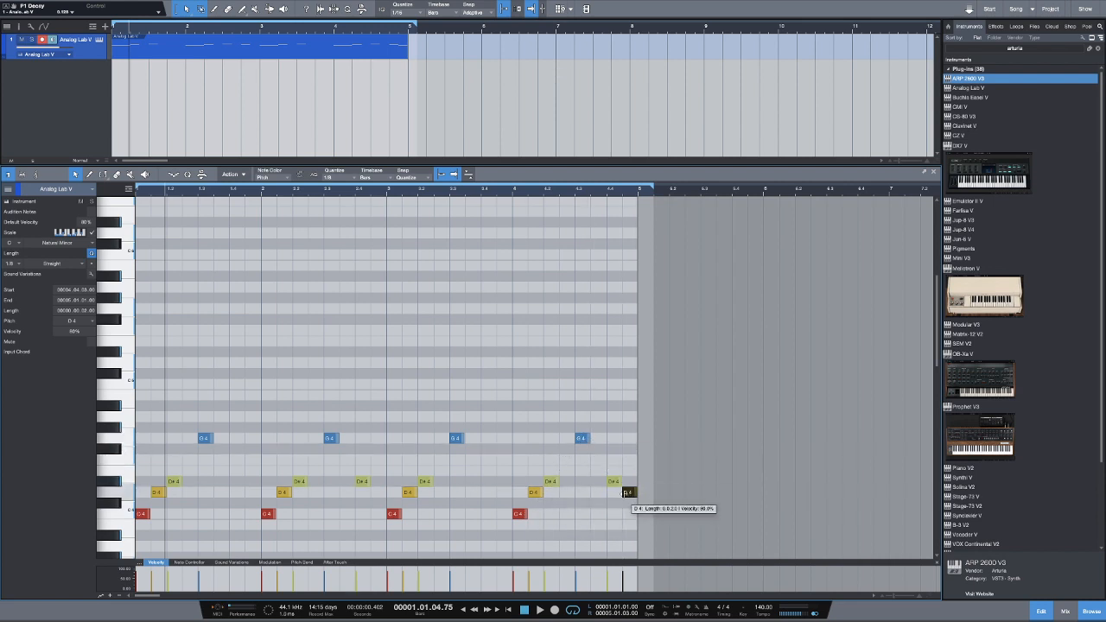
Play the melody with the loop range covering exactly bars 1 to 4, and review all of its notes
key("space")
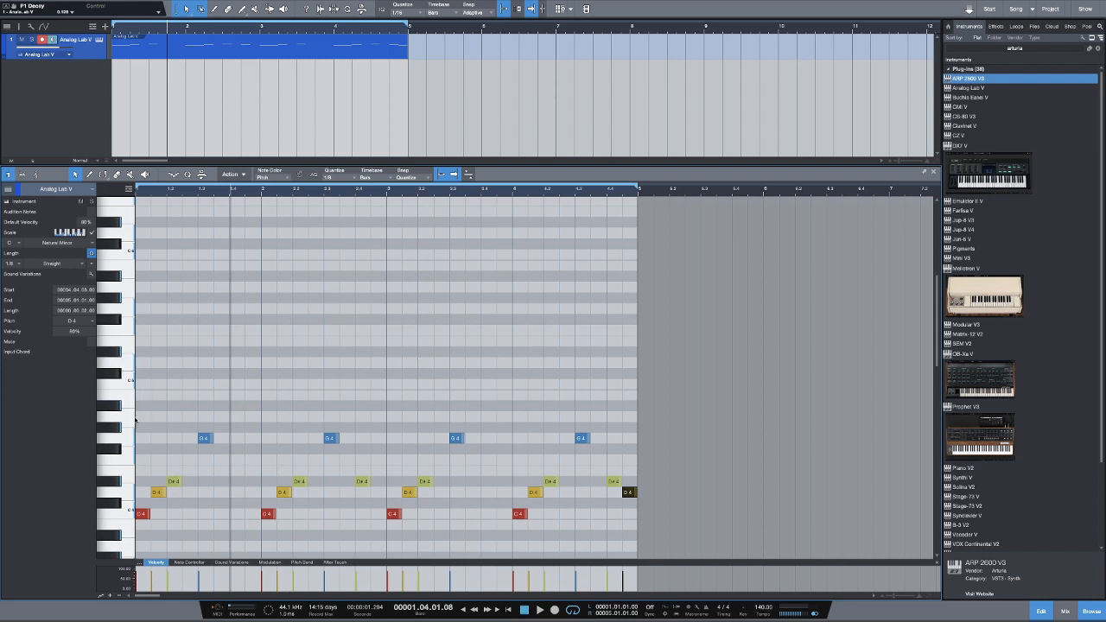
left_click_drag(135, 380, 634, 522)
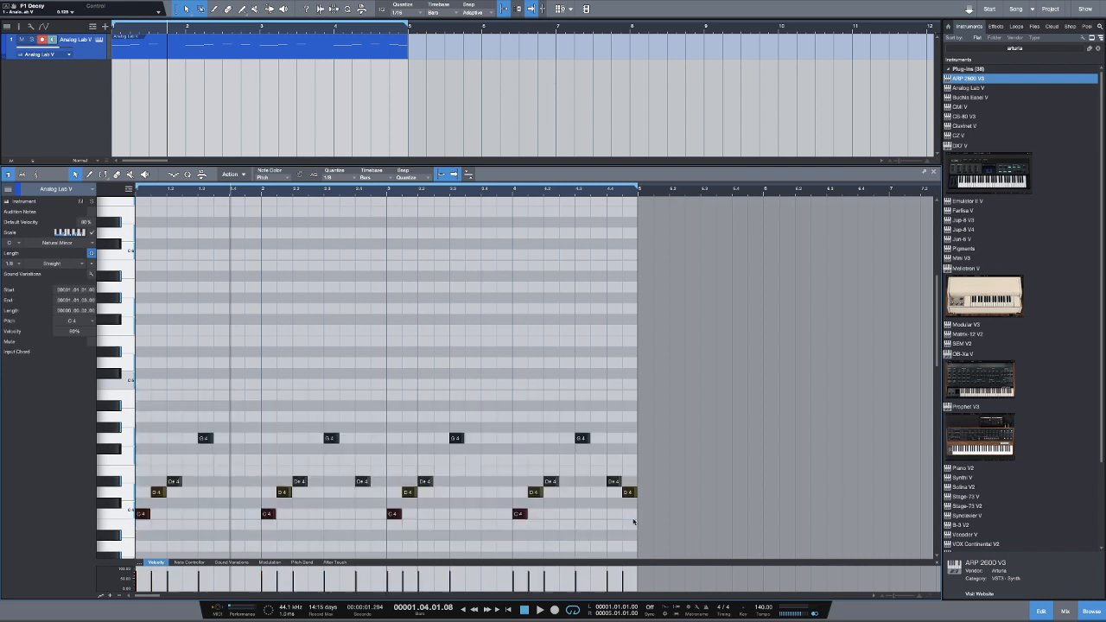
left_click(293, 428)
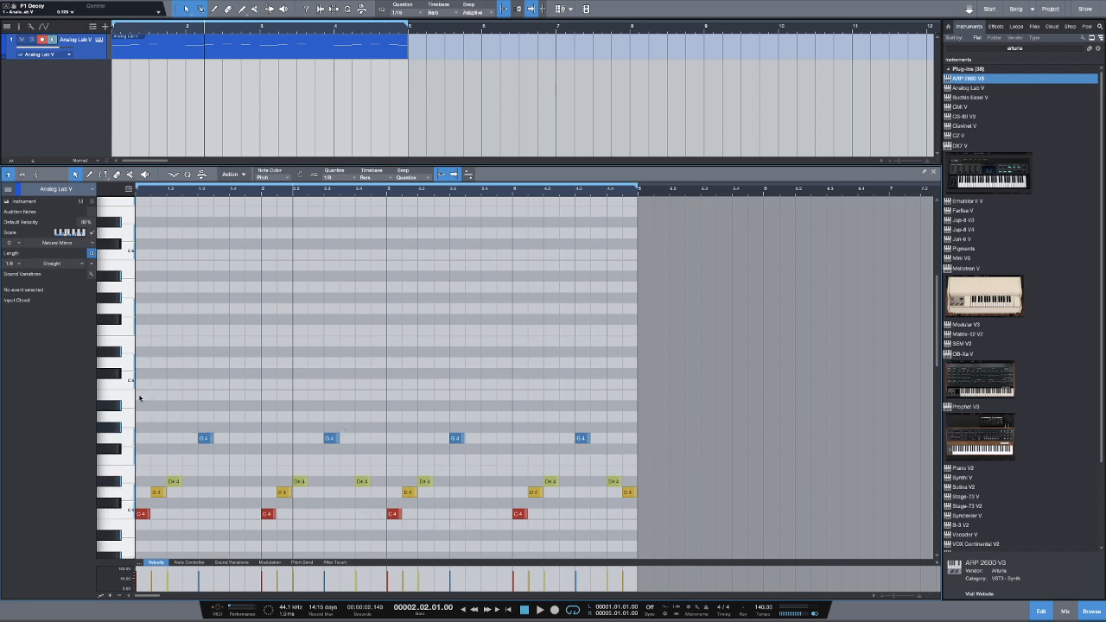
Compare the repeating motif in bars 1 and 2 with the D#4 ending bar 2 and the D#4 and D4 ending bar 4
left_click_drag(138, 393, 338, 521)
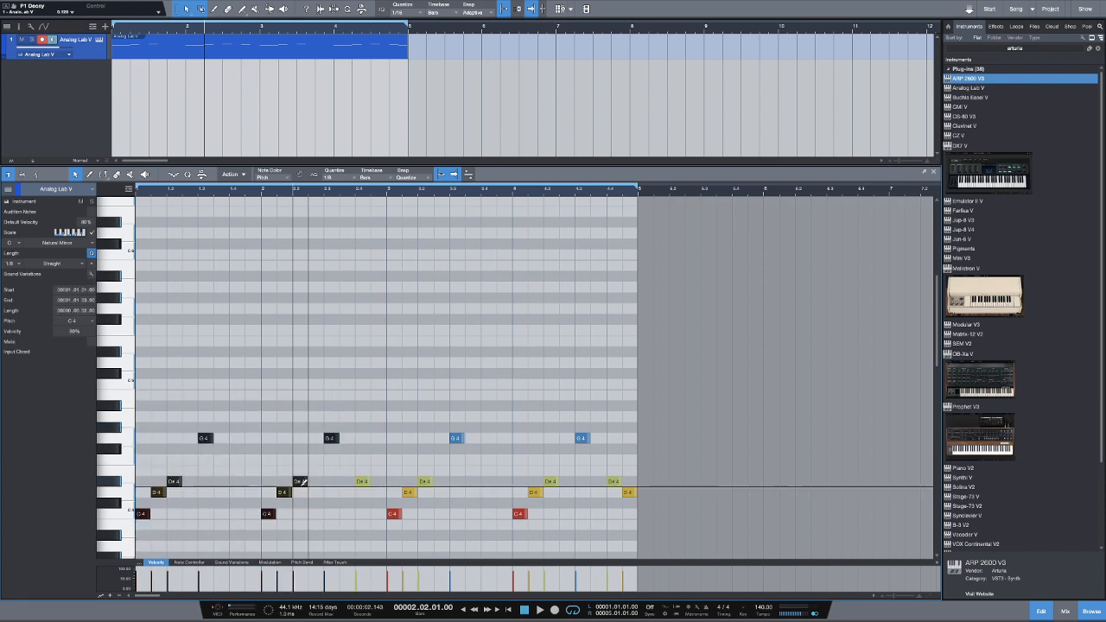
left_click(362, 481)
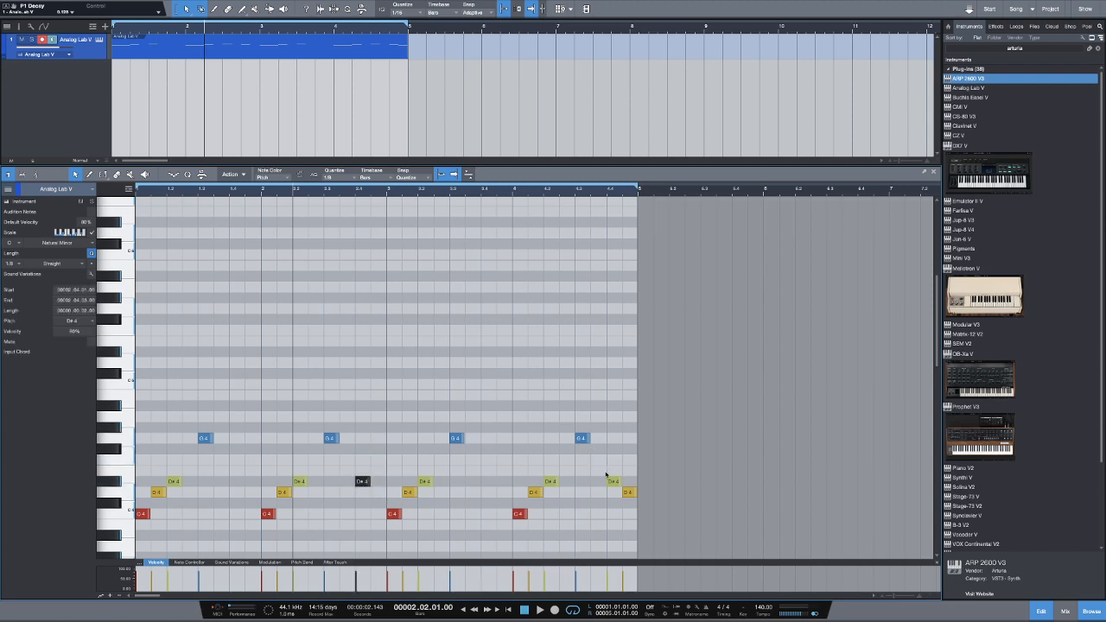
left_click_drag(606, 475, 654, 519)
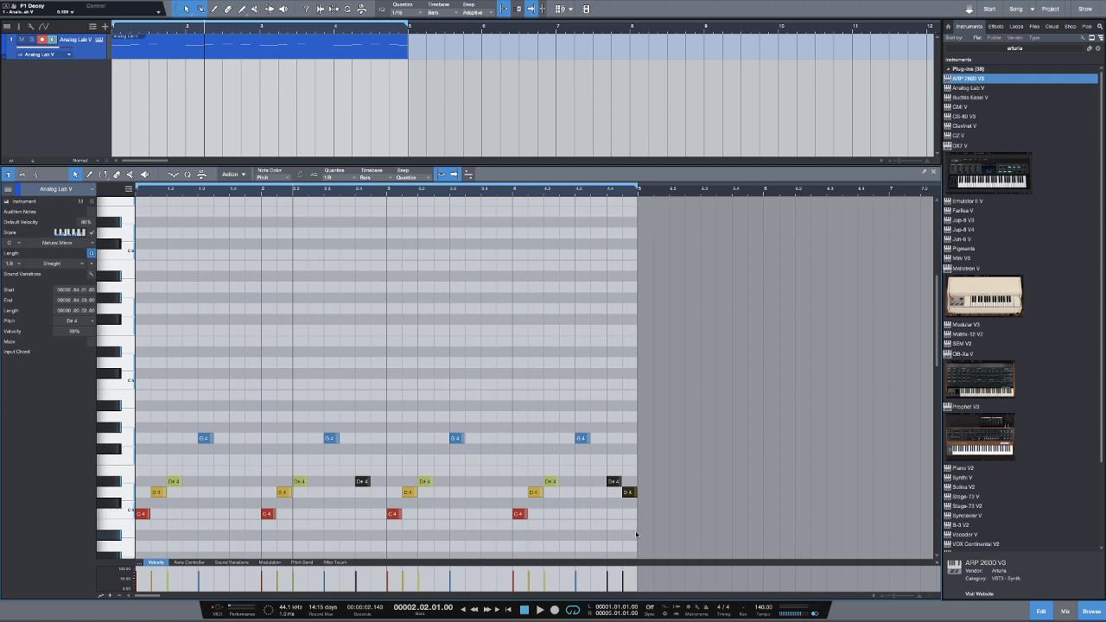
Select all notes of the four-bar melody
left_click_drag(637, 540, 132, 406)
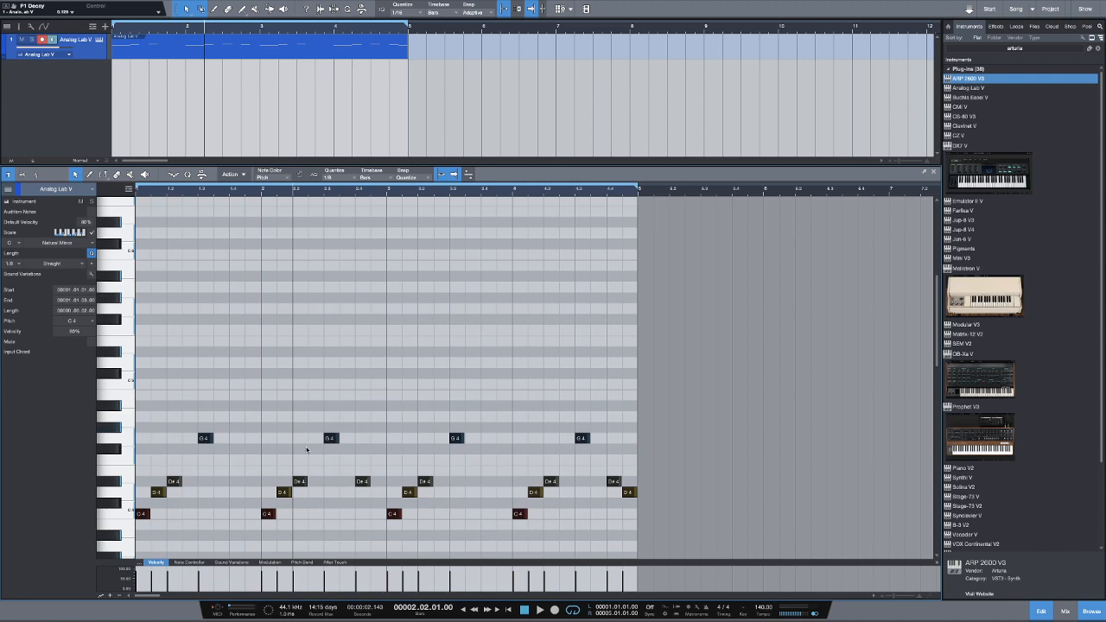